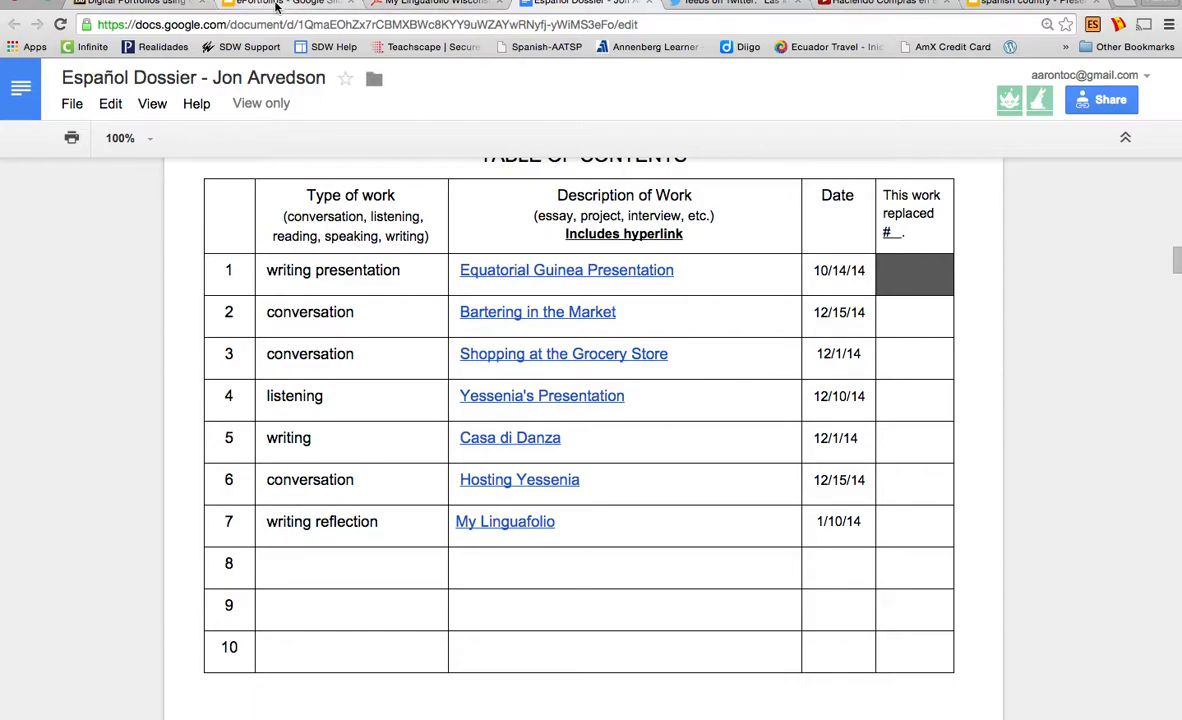
Show the ePortfolio Uses slide with both uses revealed, then go back to the Español Dossier
left_click(276, 5)
left_click(589, 641)
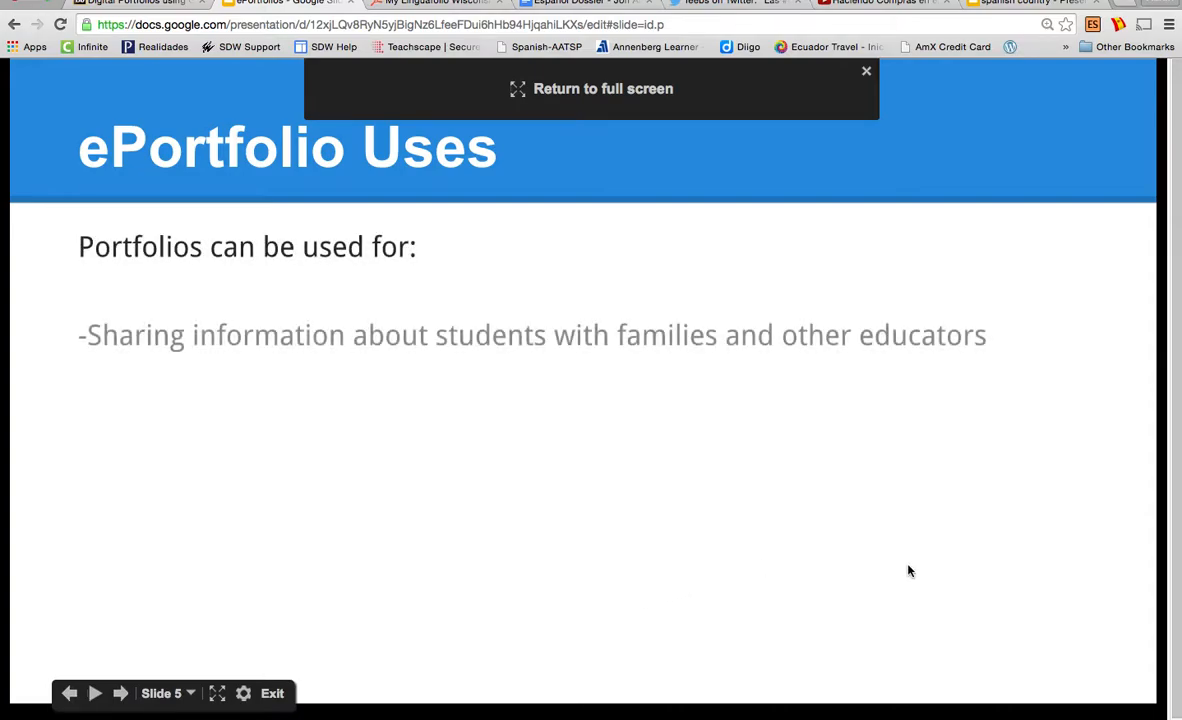
left_click(1051, 490)
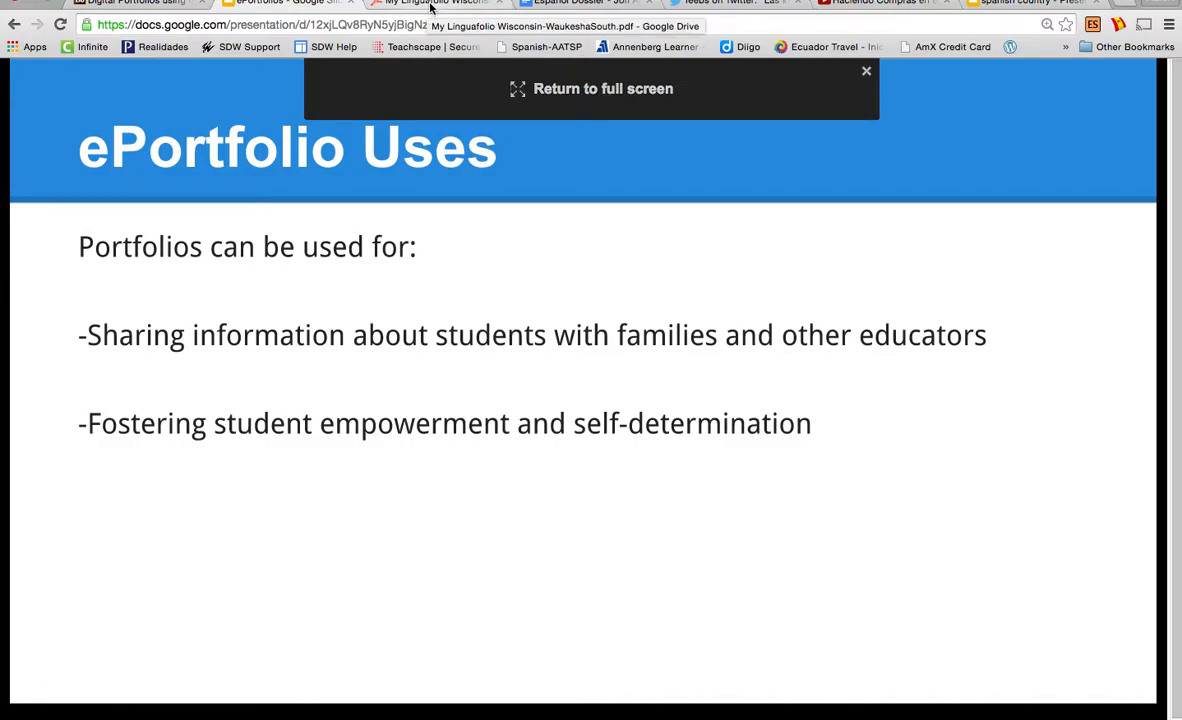
left_click(589, 5)
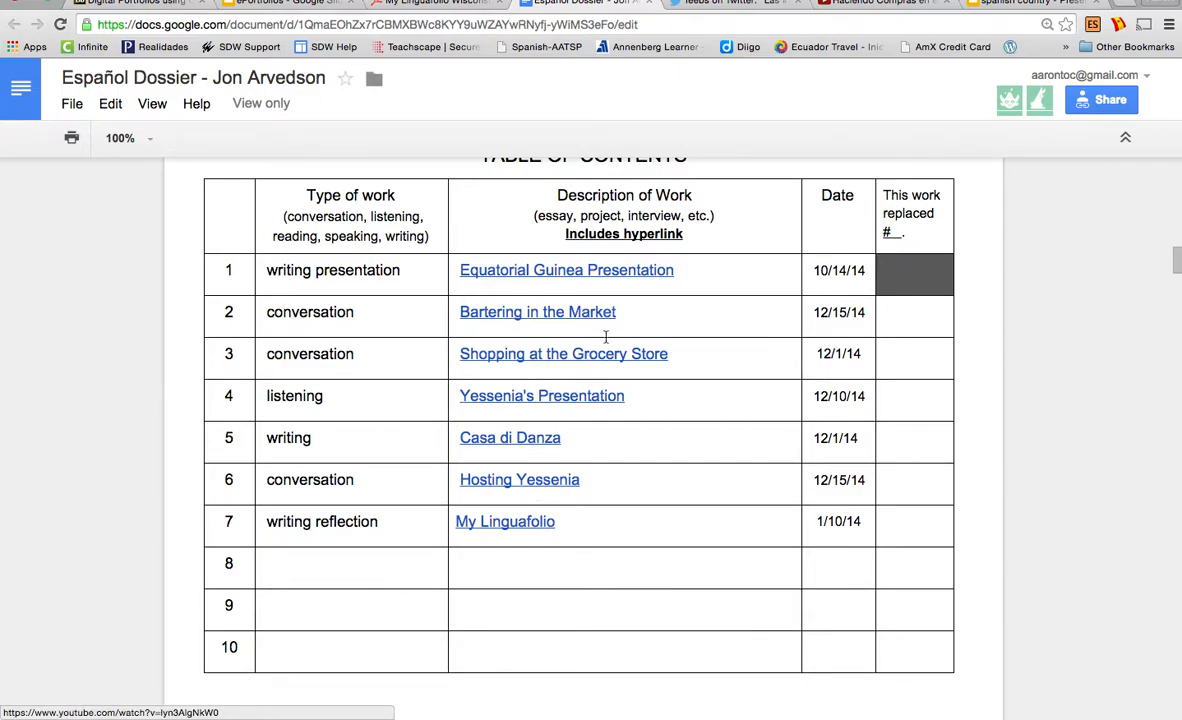
Check the market video's page, then create a copy of the Español Dossier with File > Make a copy
left_click(884, 5)
left_click(866, 31)
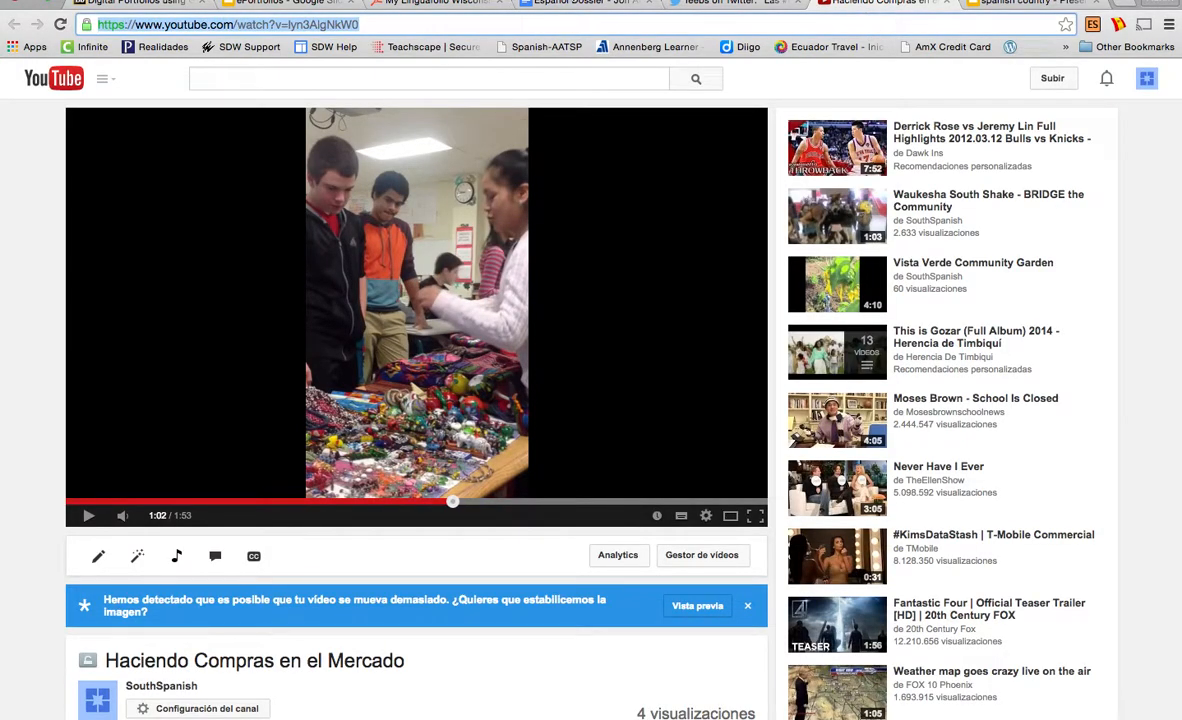
left_click(590, 5)
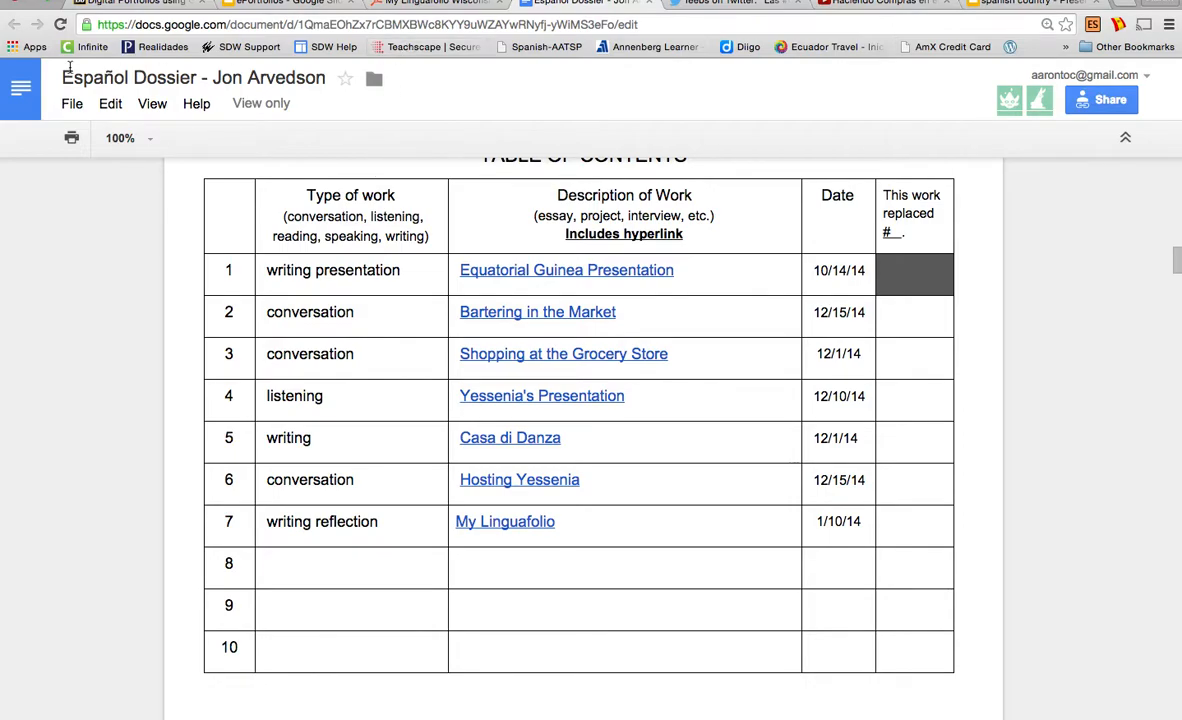
left_click(71, 104)
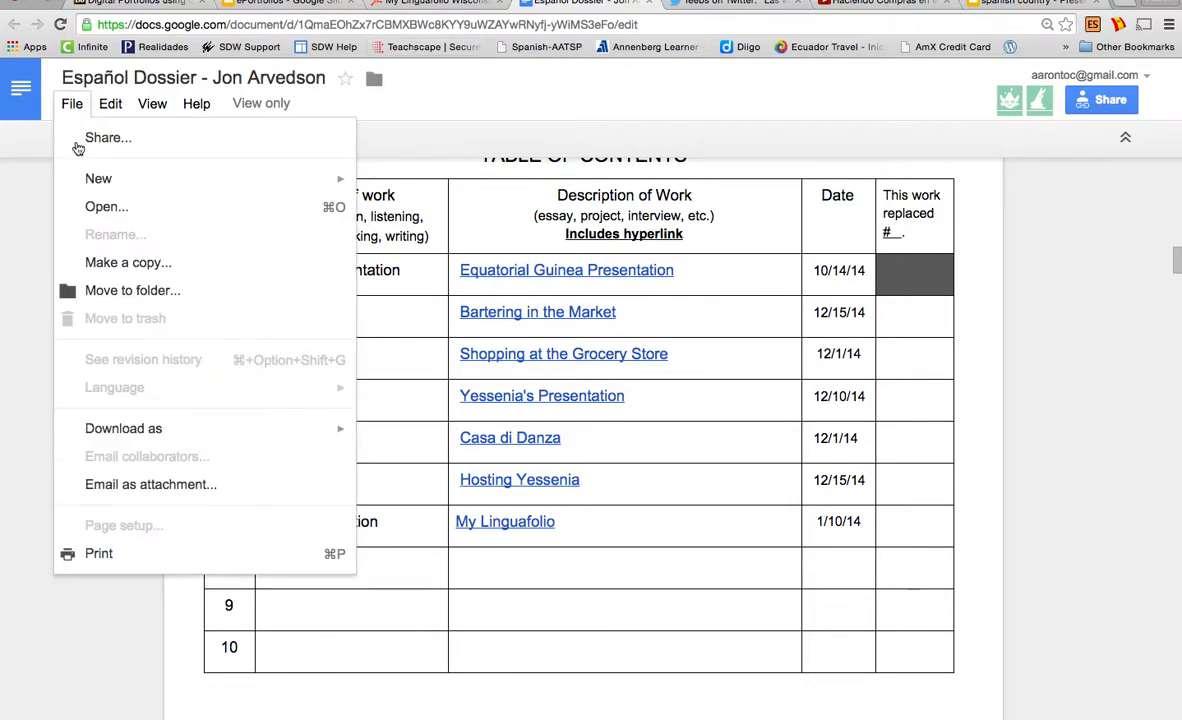
left_click(123, 263)
left_click(486, 448)
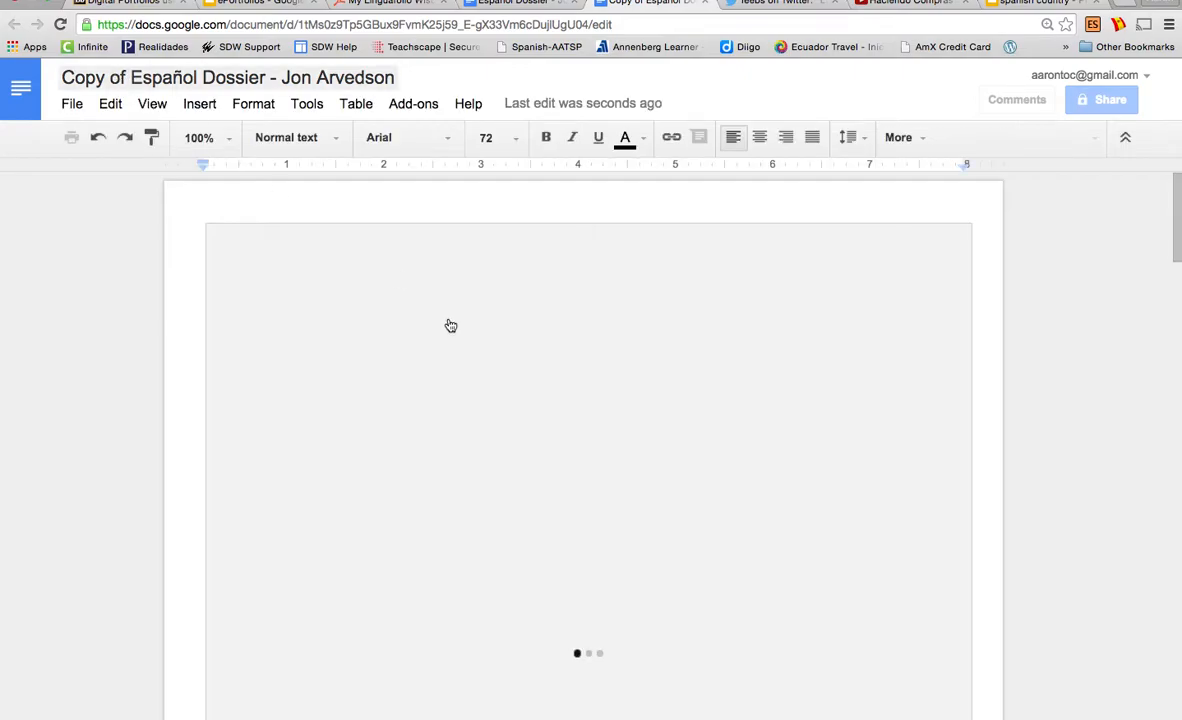
Copy the Haciendo Compras en el Mercado video's URL and return to Copy of Español Dossier
scroll(573, 614, "down", 9)
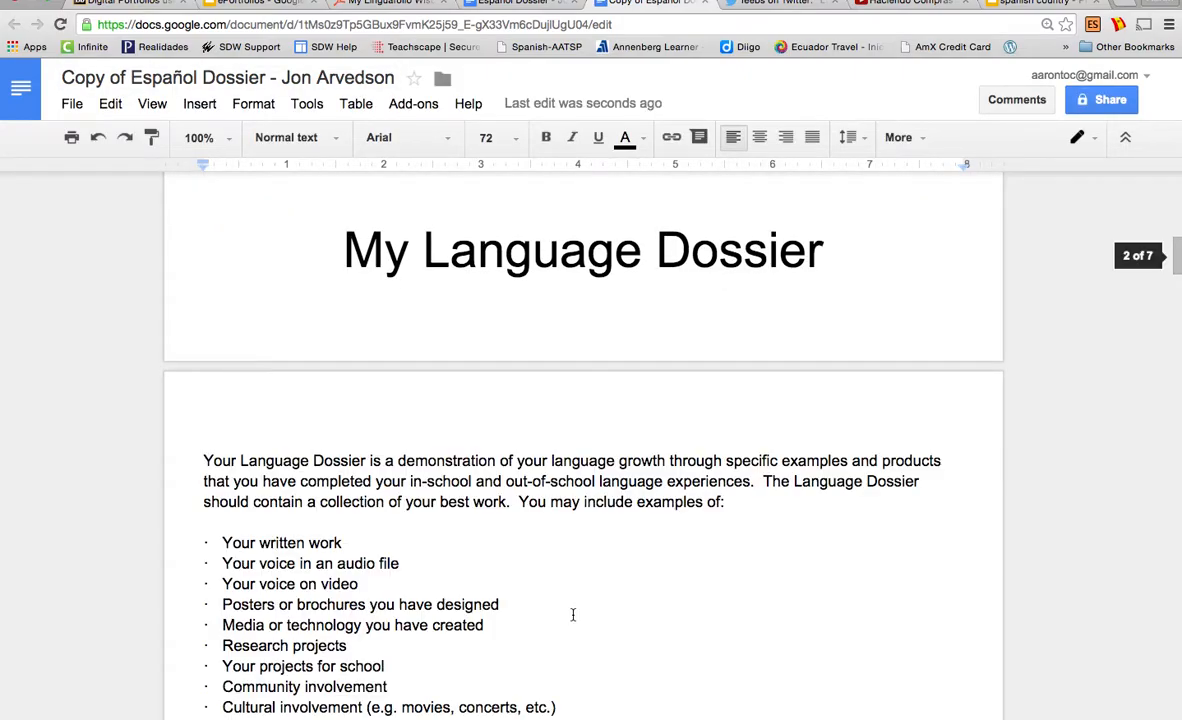
scroll(573, 614, "down", 5)
left_click(900, 5)
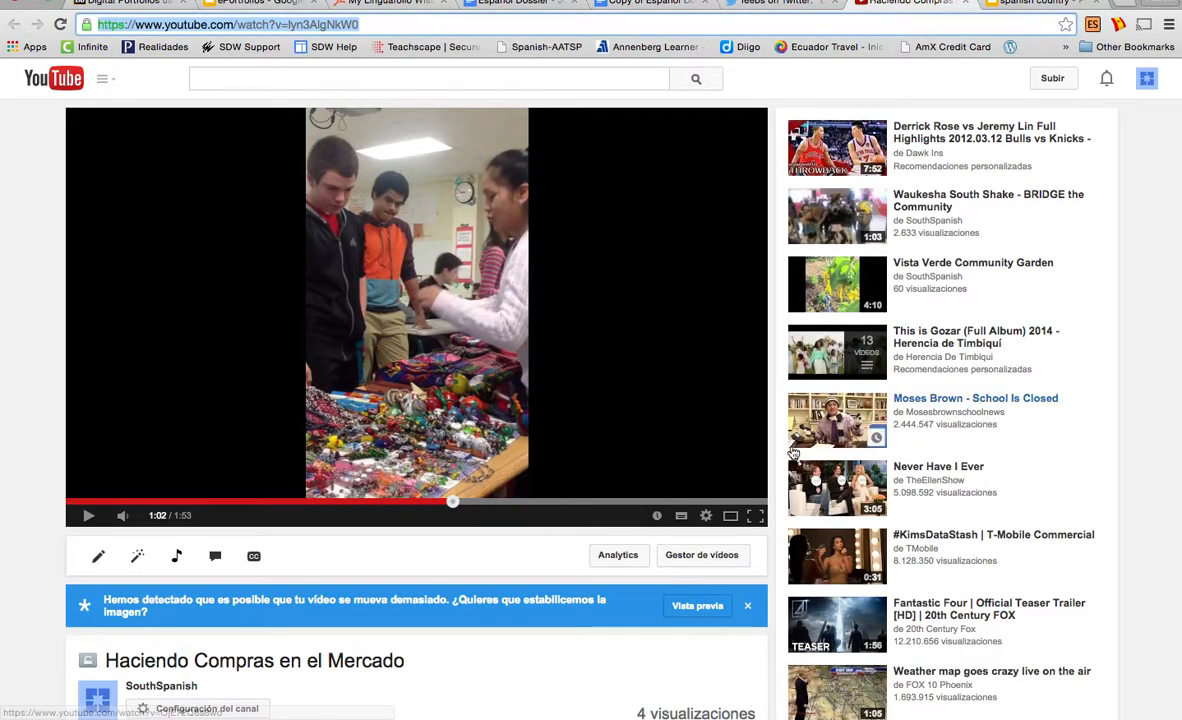
scroll(577, 470, "down", 1)
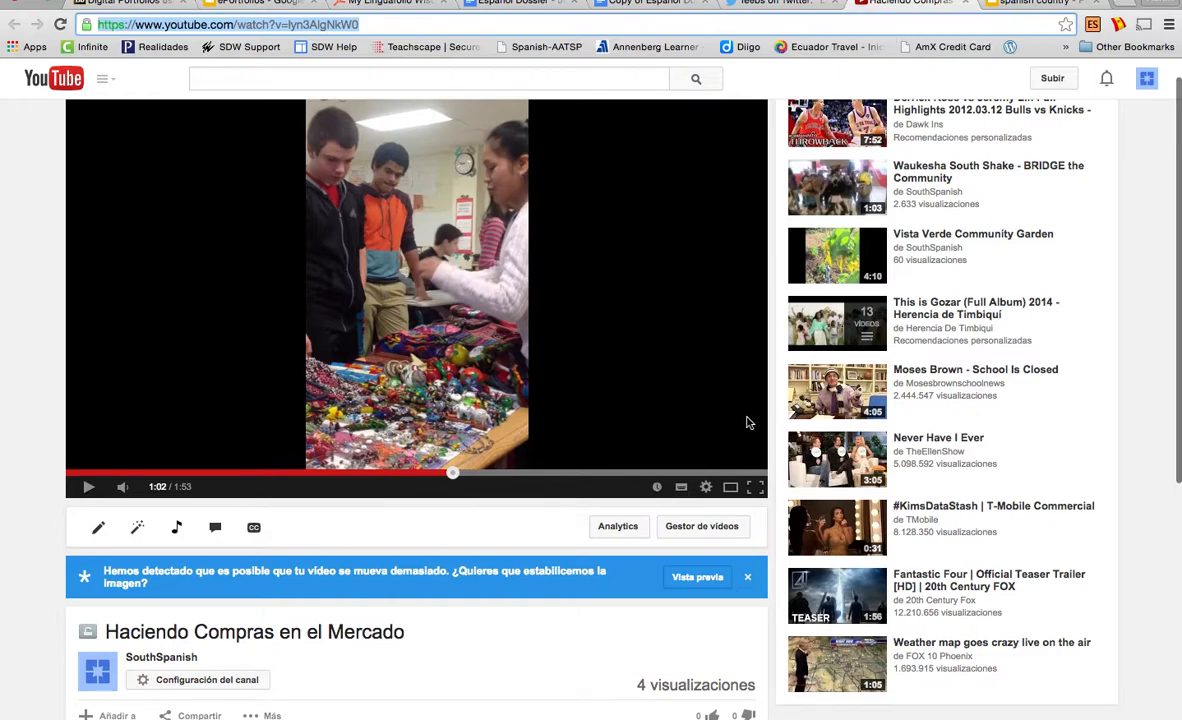
scroll(617, 417, "down", 2)
scroll(617, 417, "up", 3)
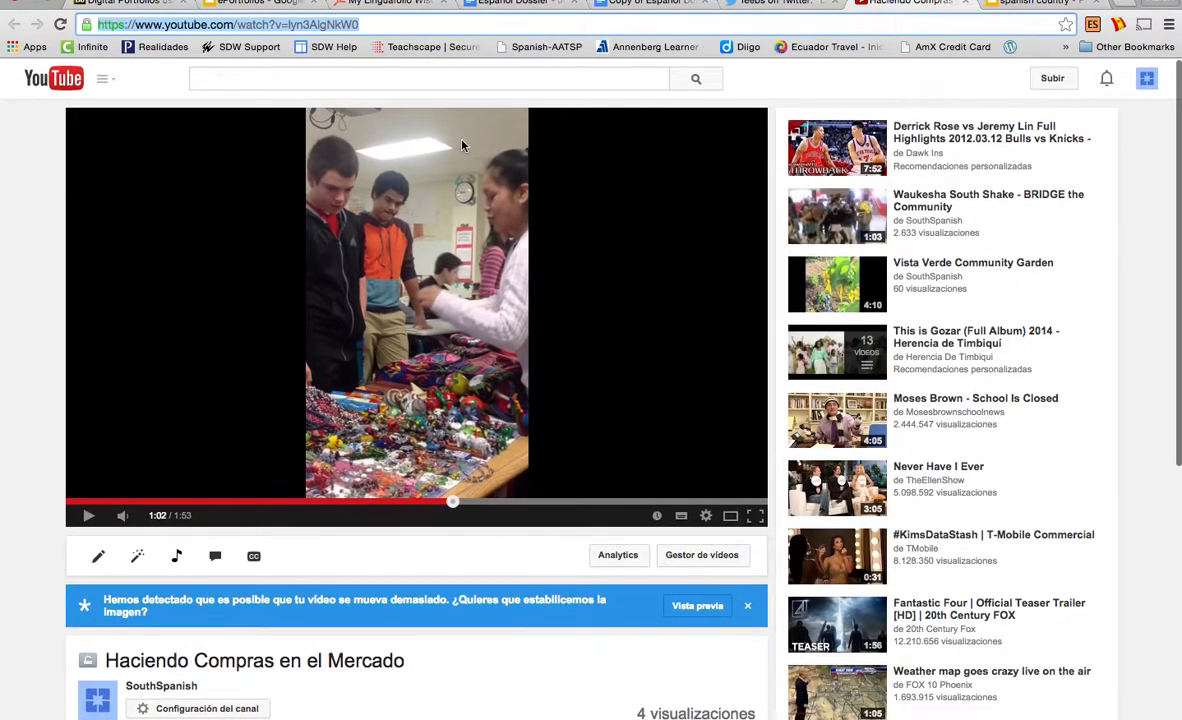
triple_click(520, 27)
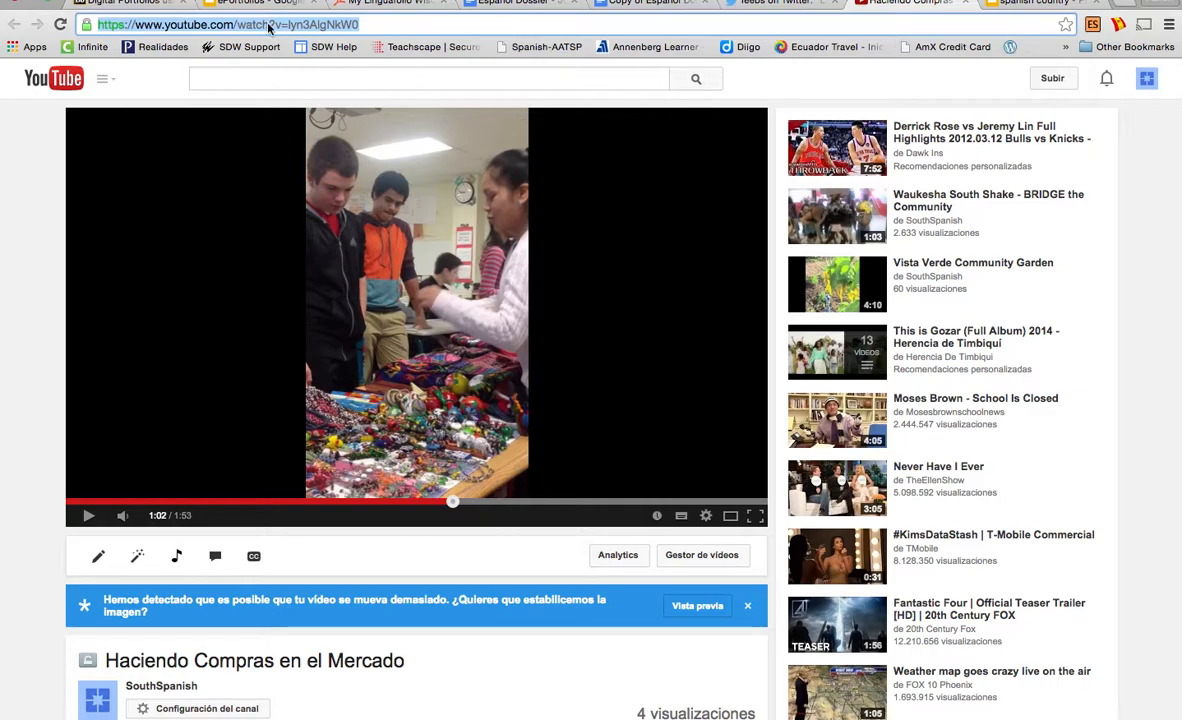
right_click(268, 24)
left_click(299, 47)
left_click(633, 4)
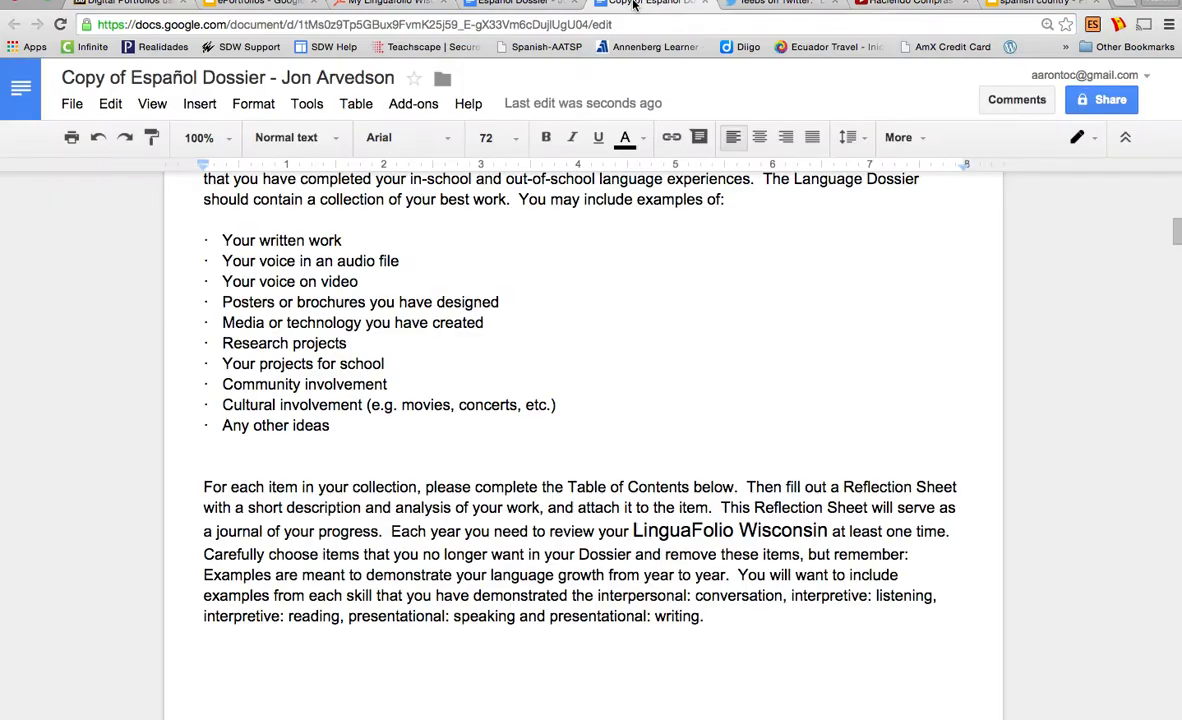
scroll(604, 556, "down", 15)
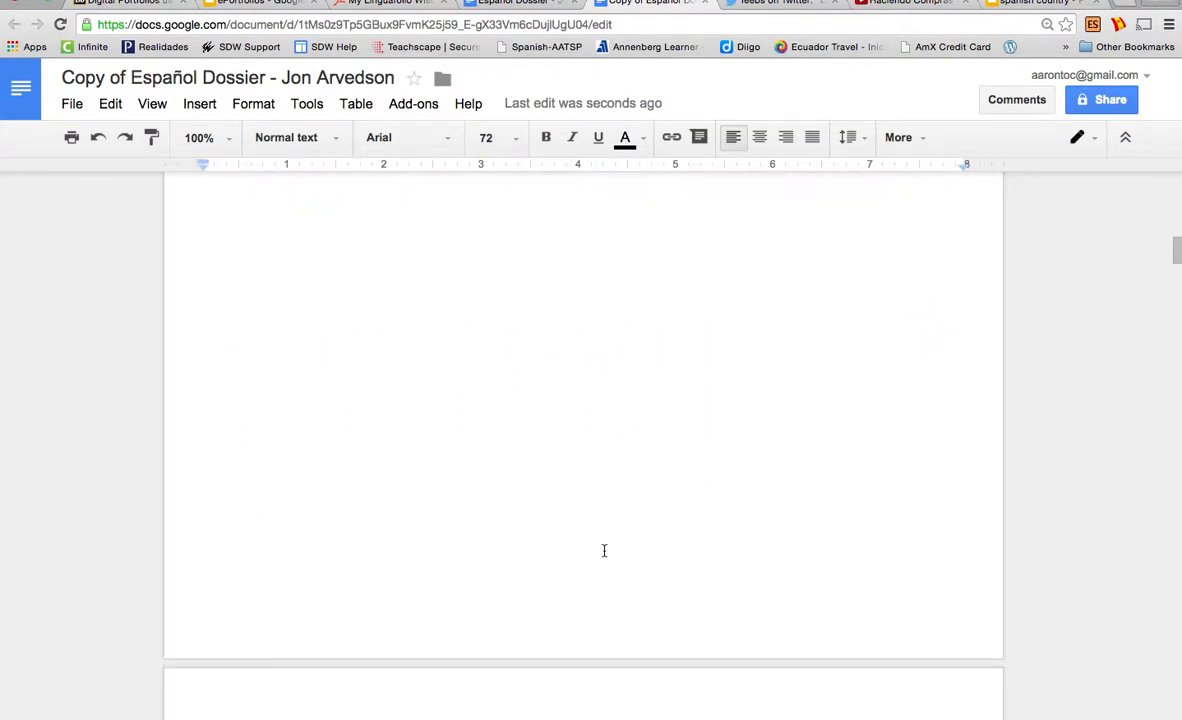
scroll(604, 551, "up", 2)
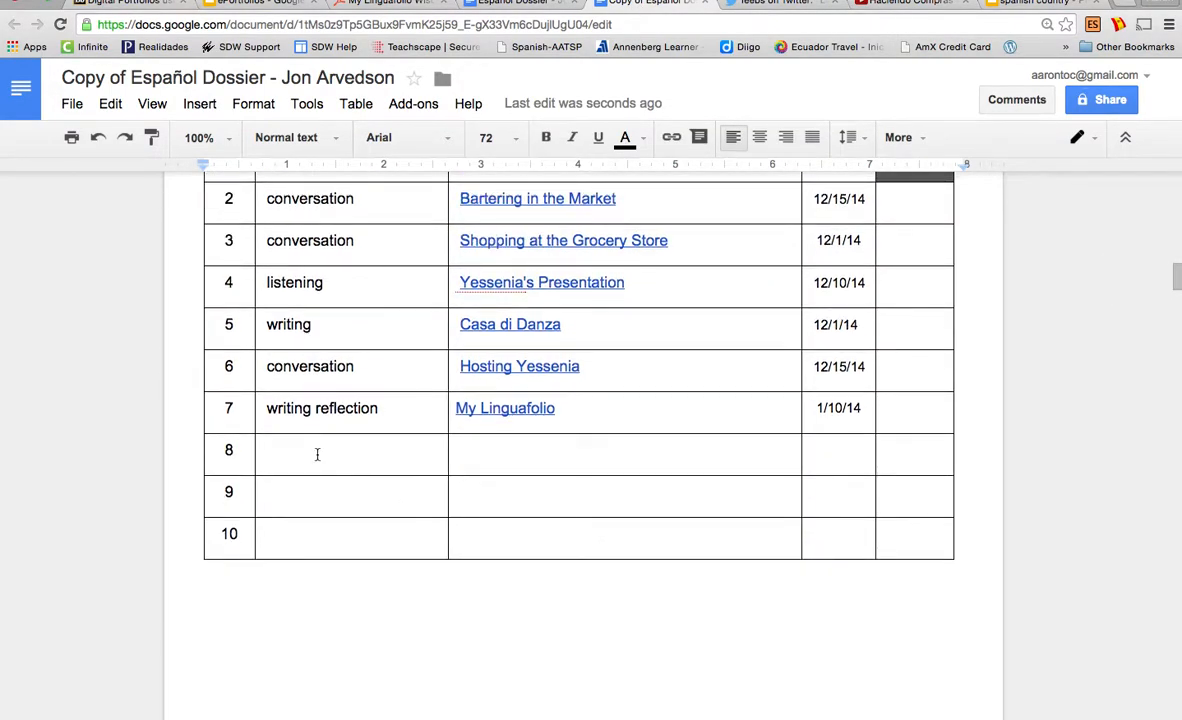
Type 'Conversation' into row 8's Type of work cell, checking it against the header
left_click(317, 454)
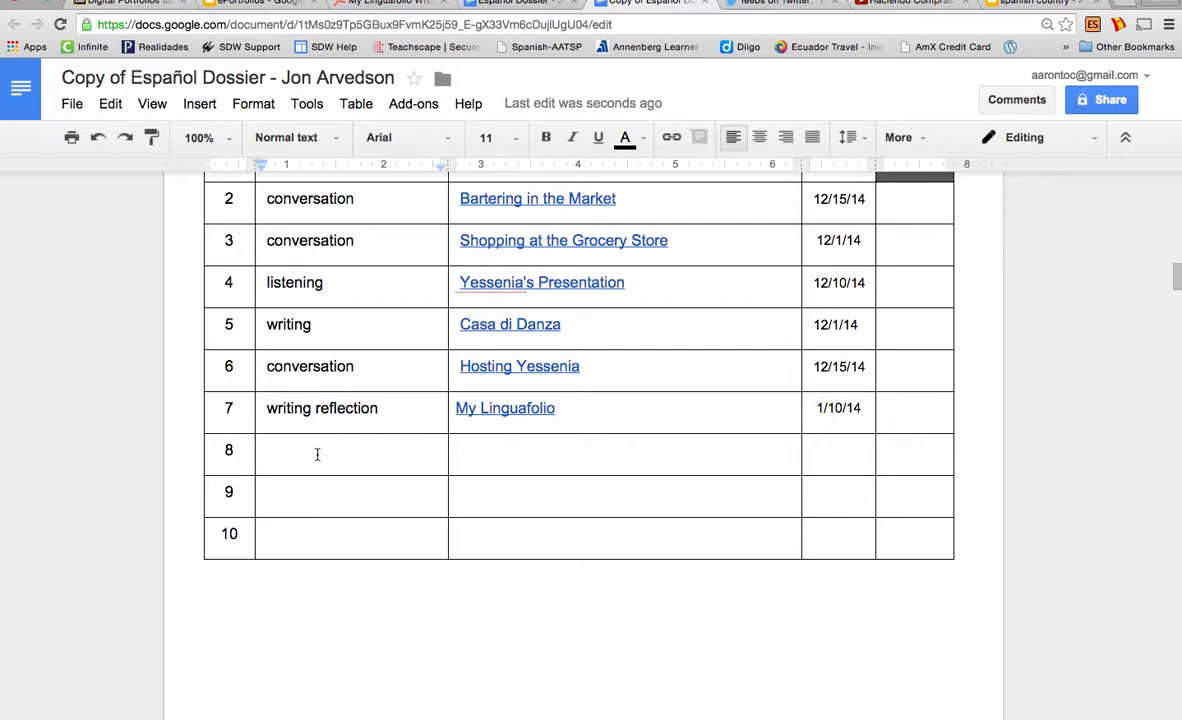
type("Conversation")
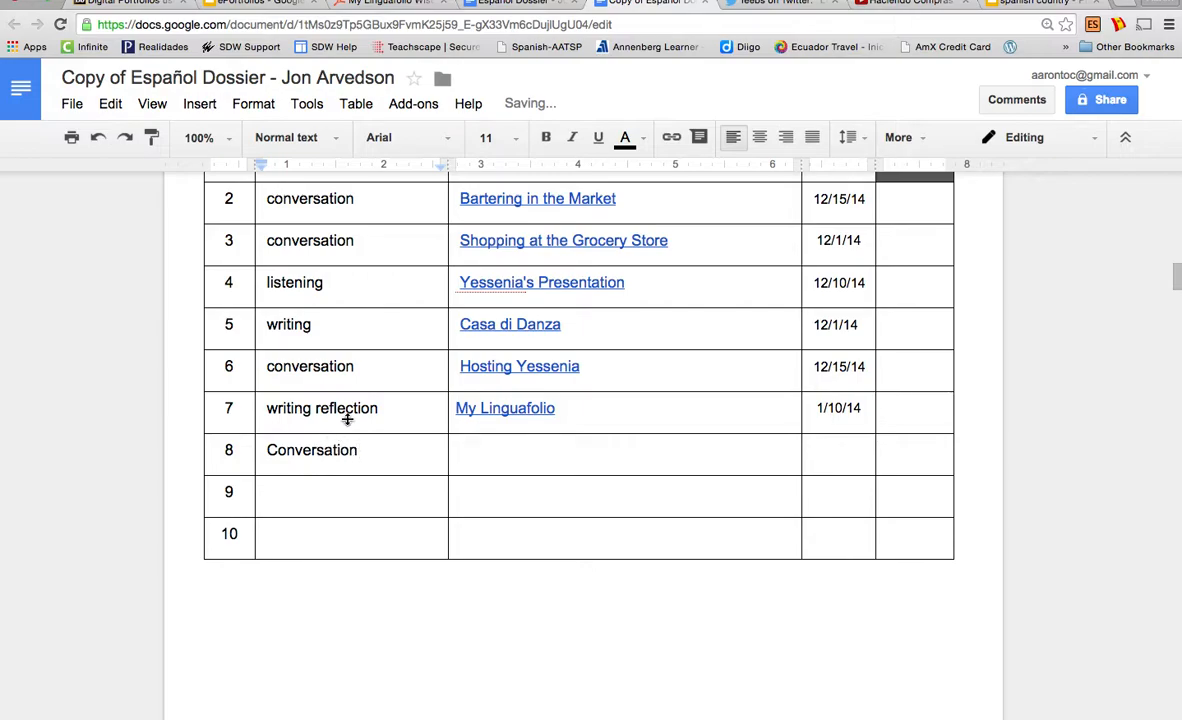
scroll(347, 419, "up", 3)
triple_click(406, 366)
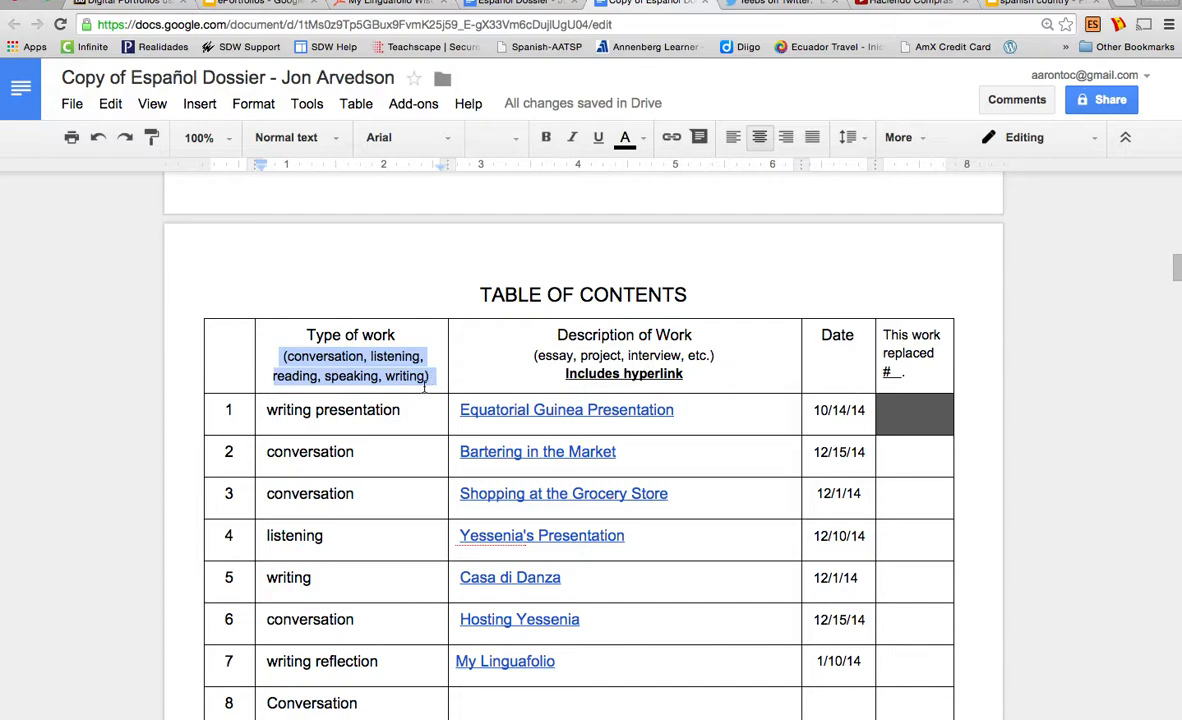
scroll(425, 388, "down", 5)
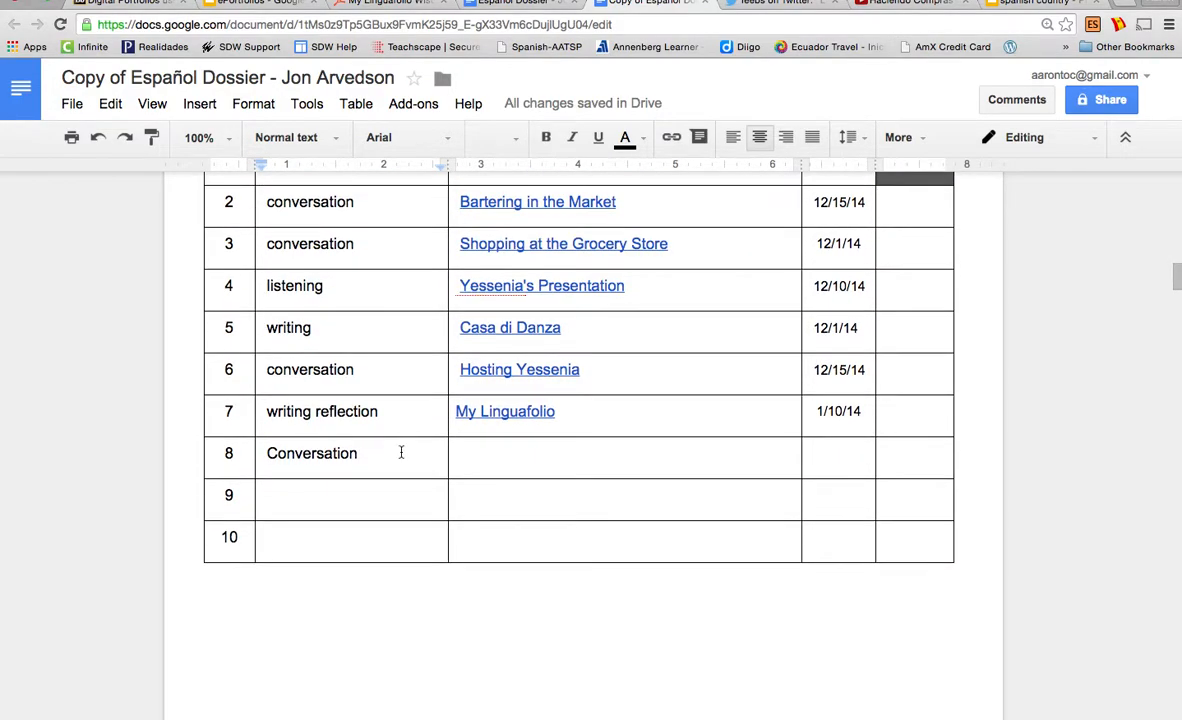
left_click(401, 453)
left_click(504, 442)
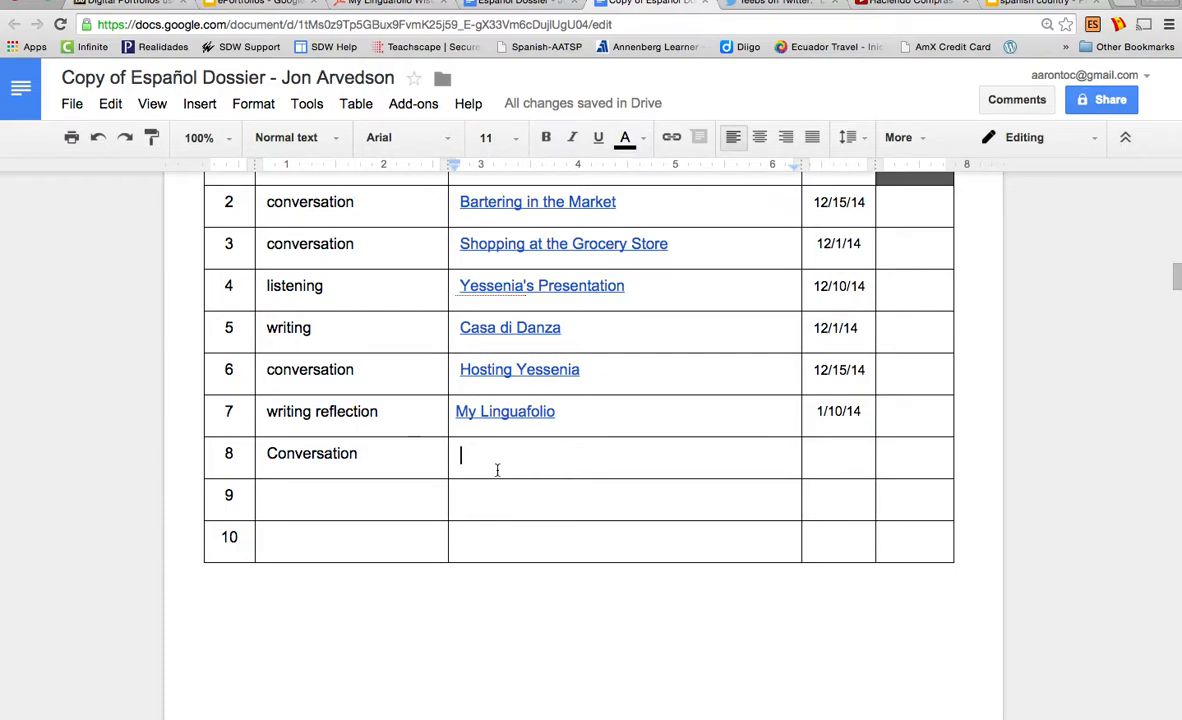
Insert a 'Conversation in Spanish' link to the YouTube video in row 8's description cell
left_click(671, 137)
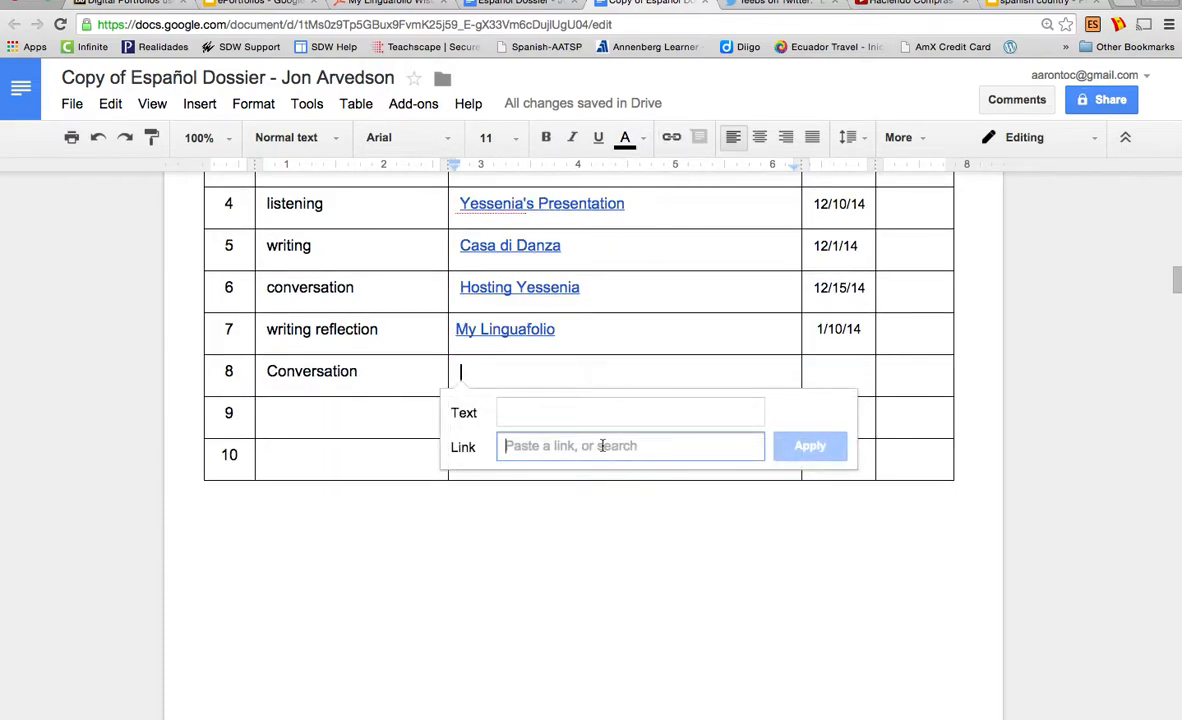
key("super+v")
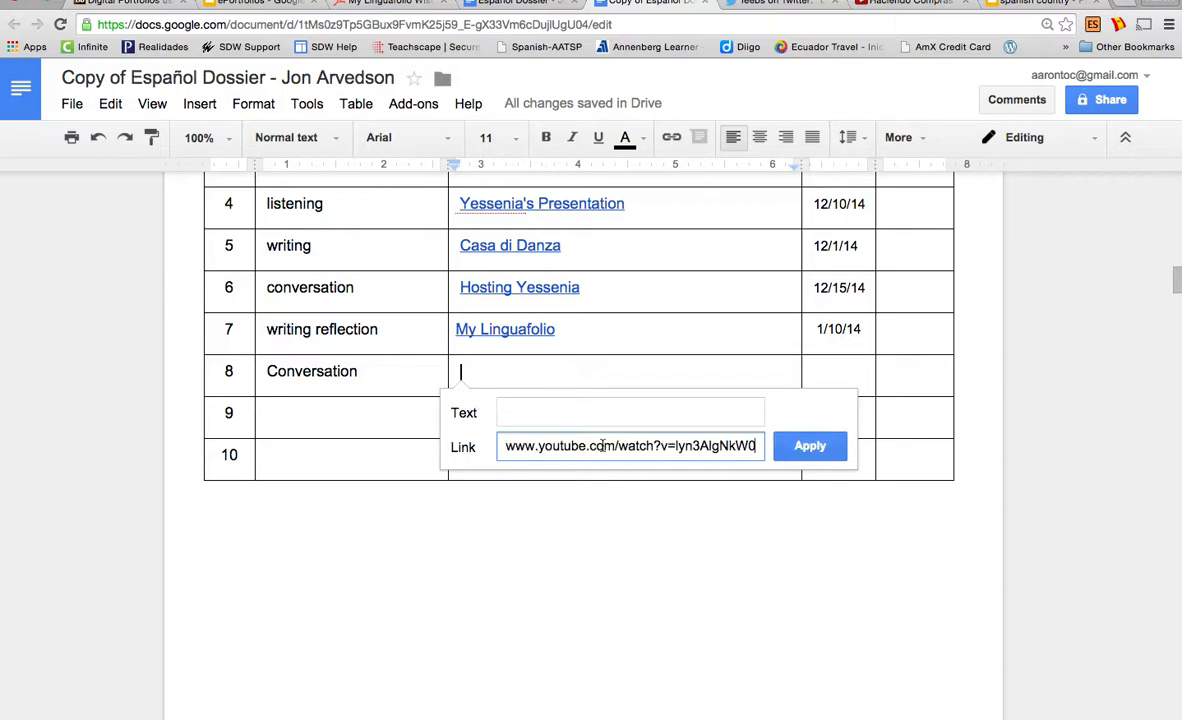
left_click(610, 414)
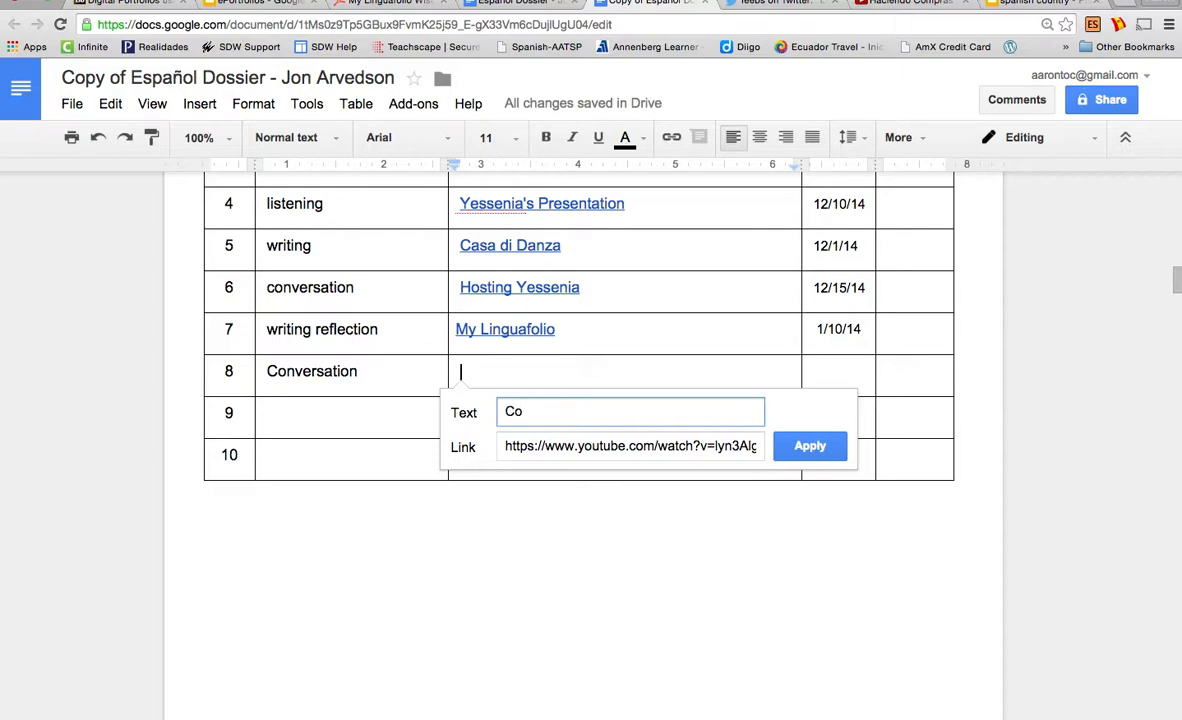
type("Conversation in Spanish")
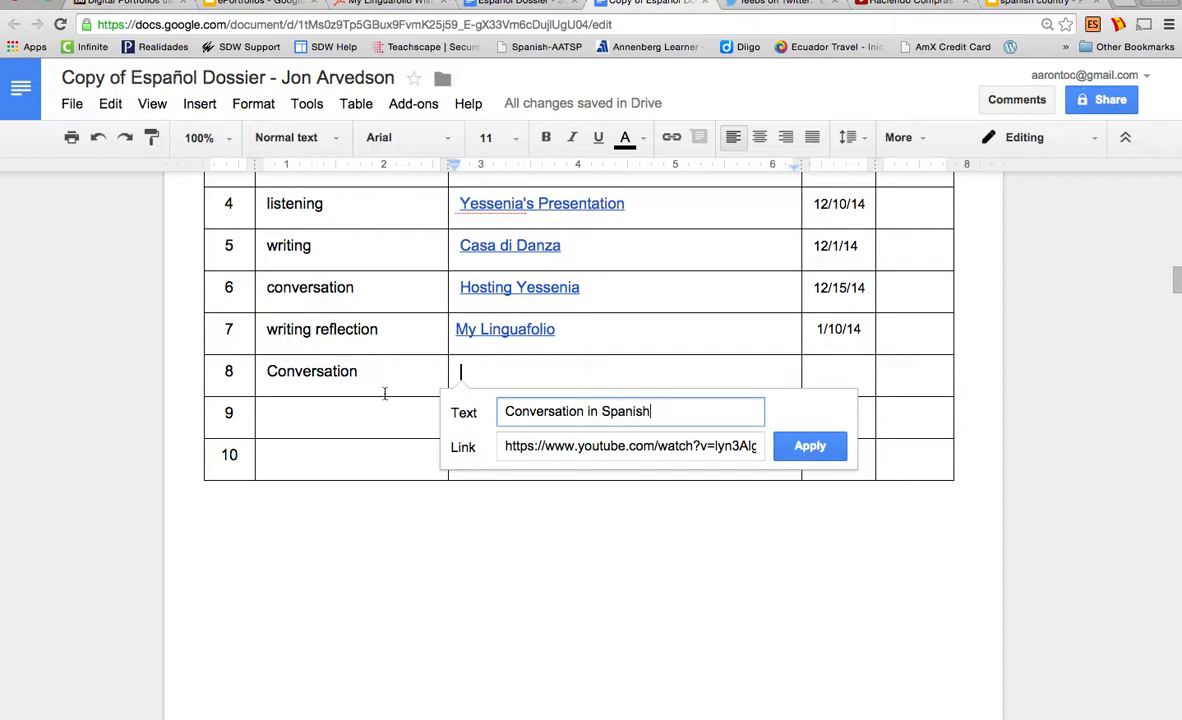
left_click(808, 446)
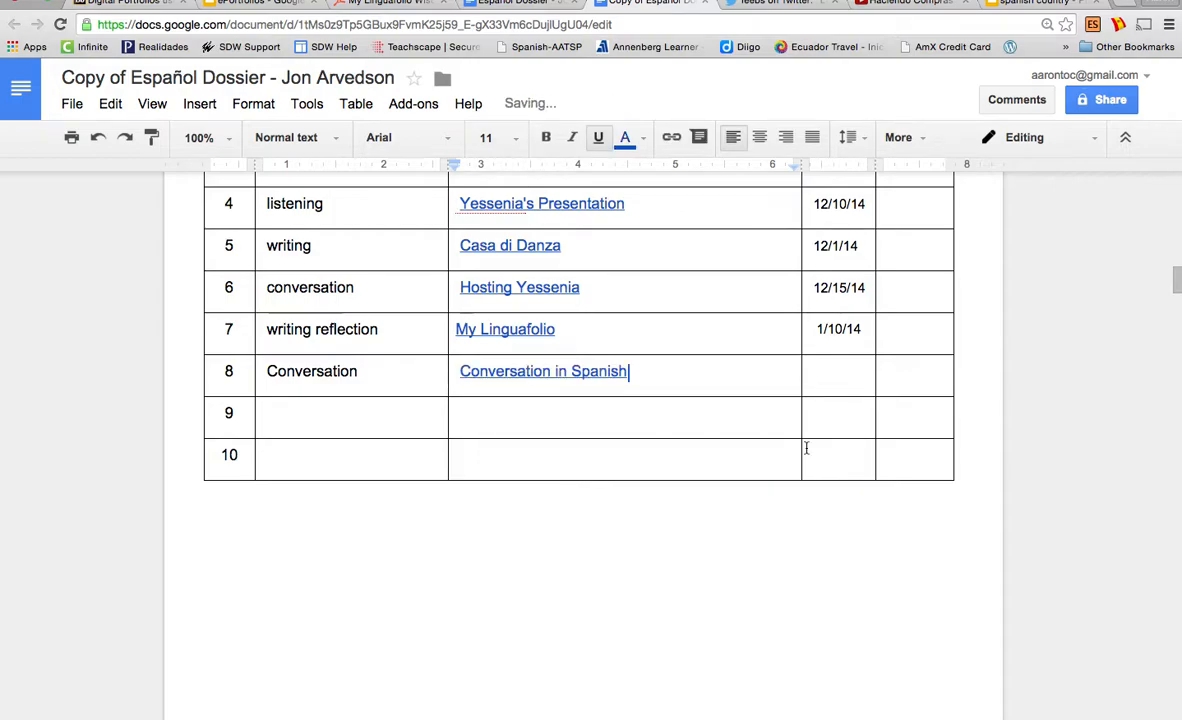
Test the new link by opening the video, then close it and return to row 8
left_click(554, 372)
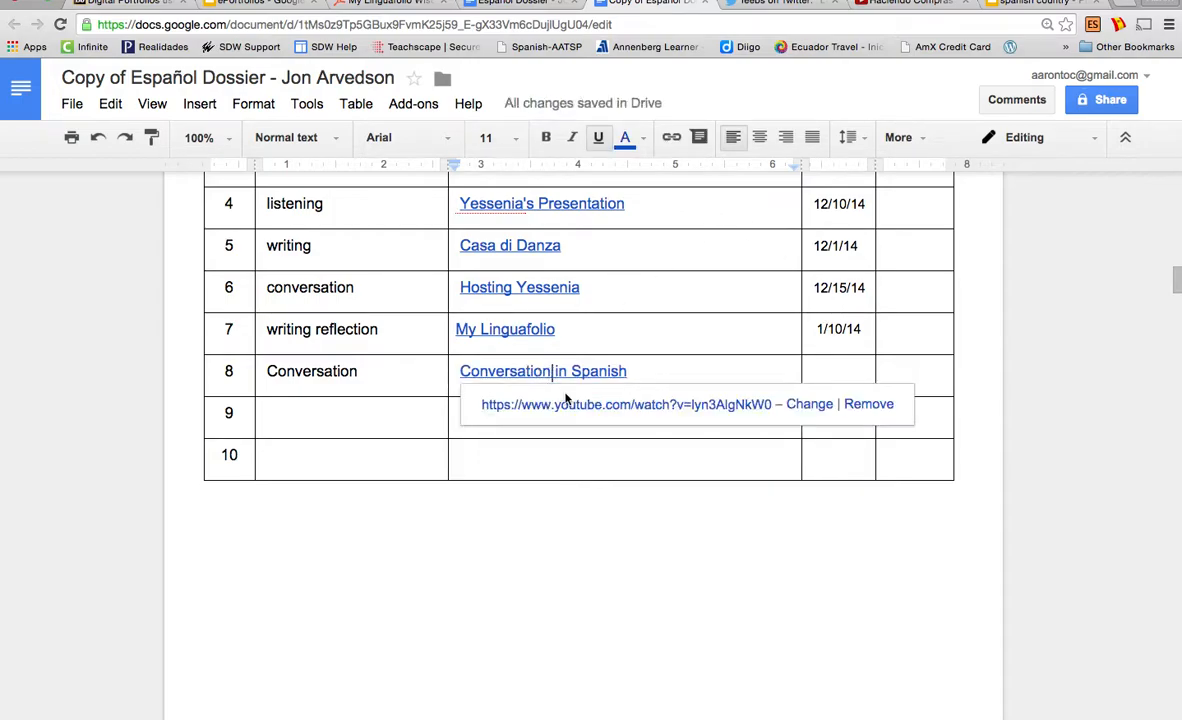
left_click(503, 404)
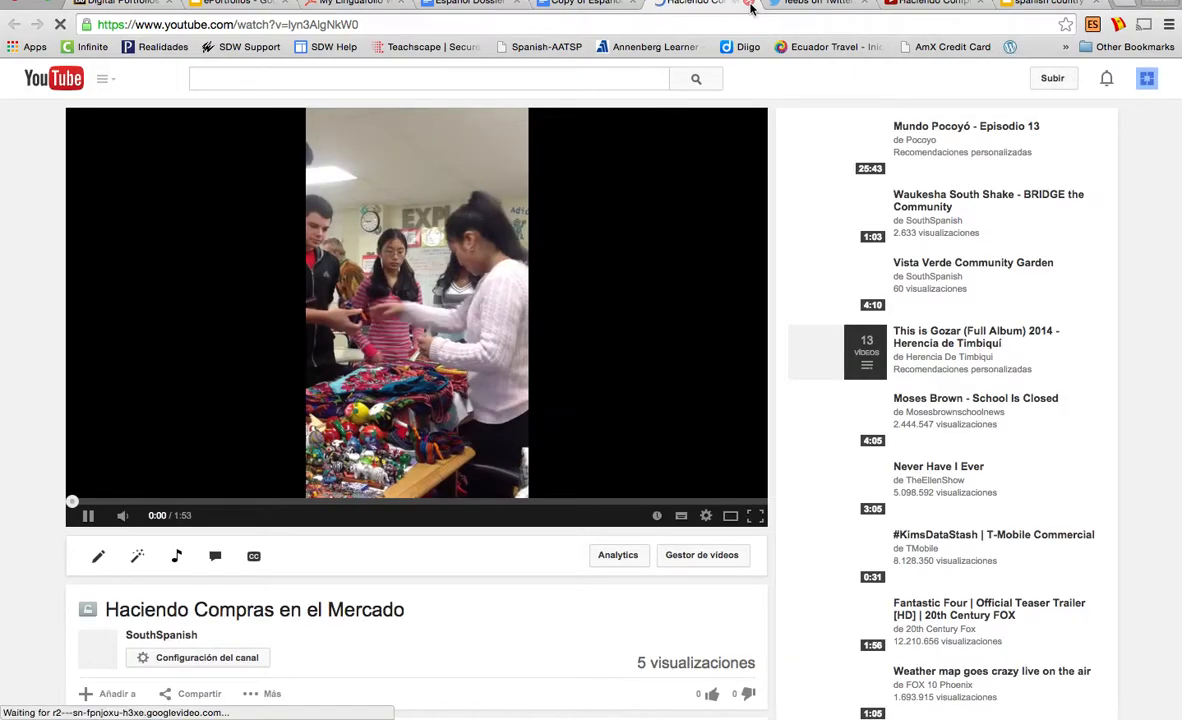
key("super+w")
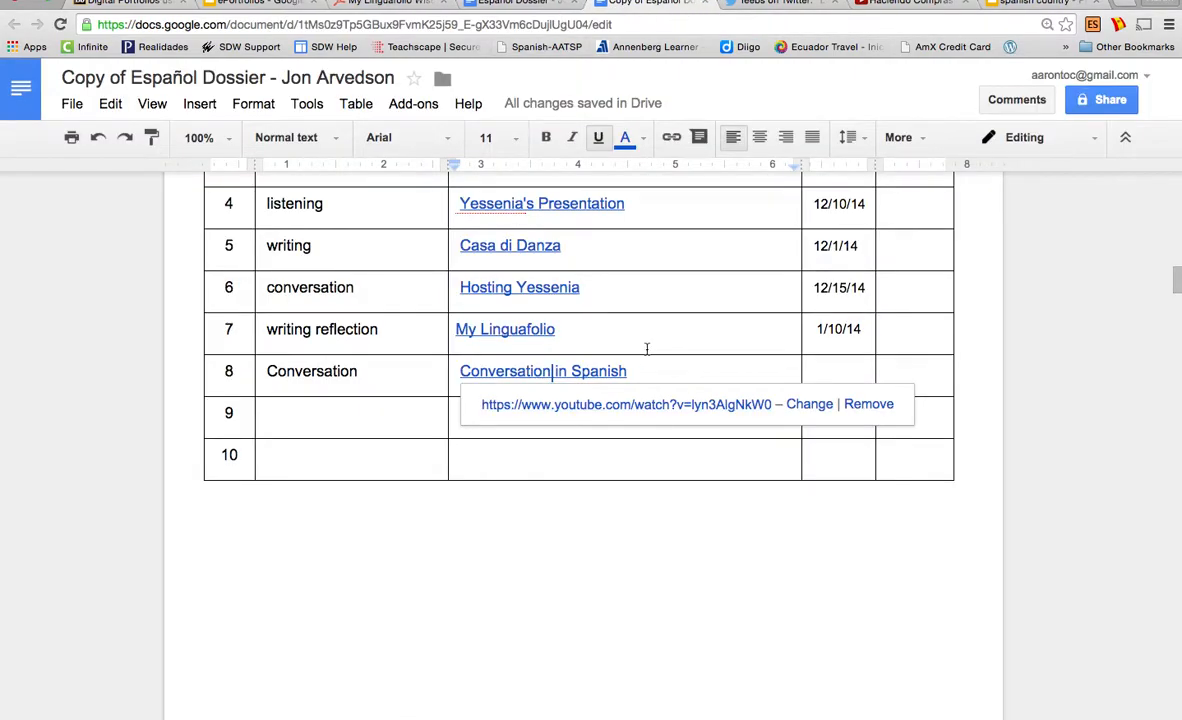
left_click(834, 373)
Enter 1/14 in row 8's Date cell and review the table's header and rows
type("1")
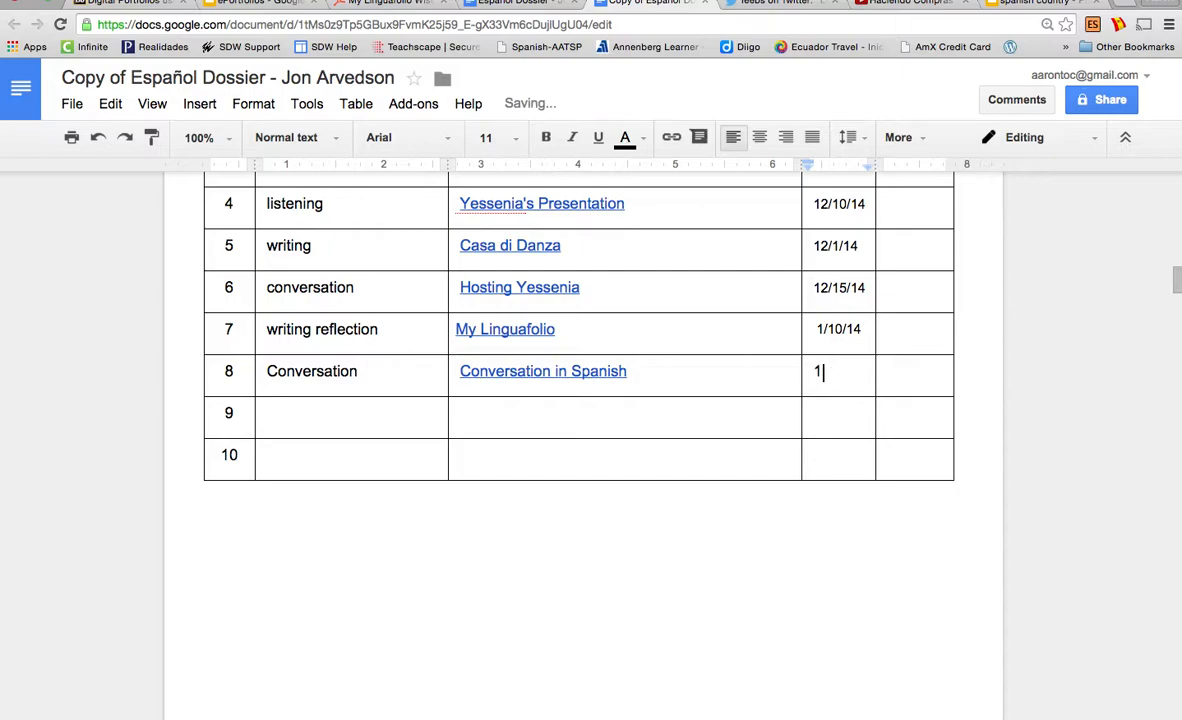
type("/14")
scroll(981, 343, "up", 4)
left_click_drag(891, 416, 944, 416)
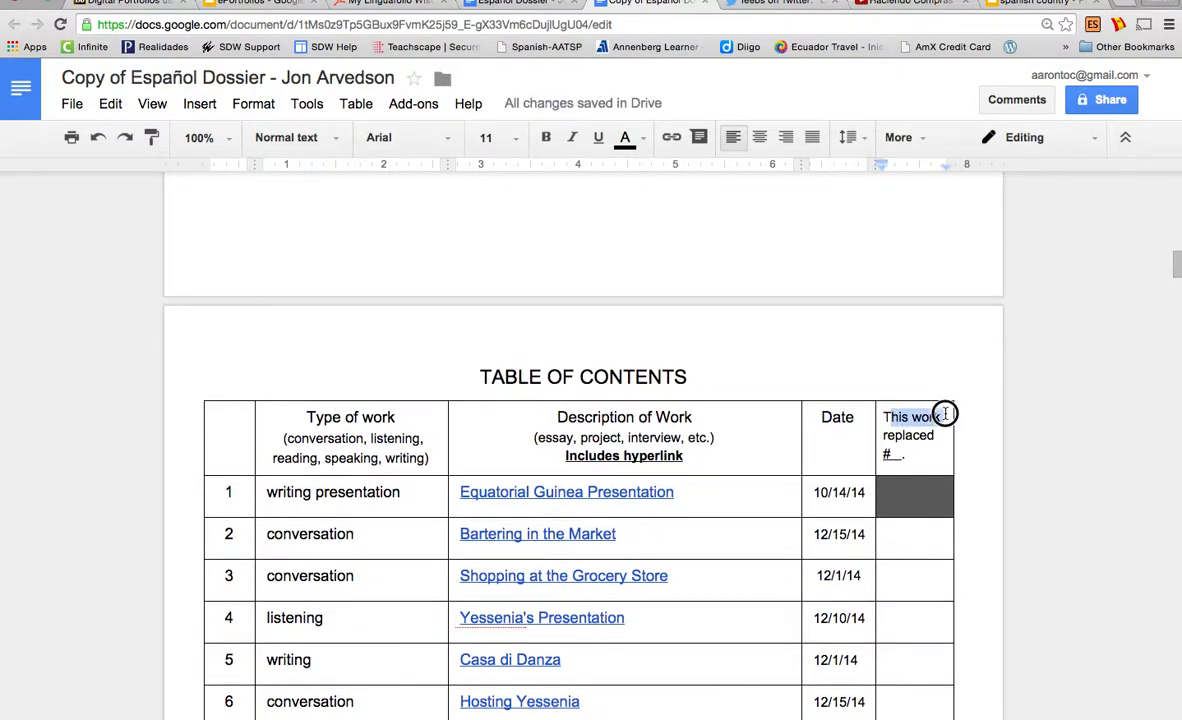
left_click(885, 424)
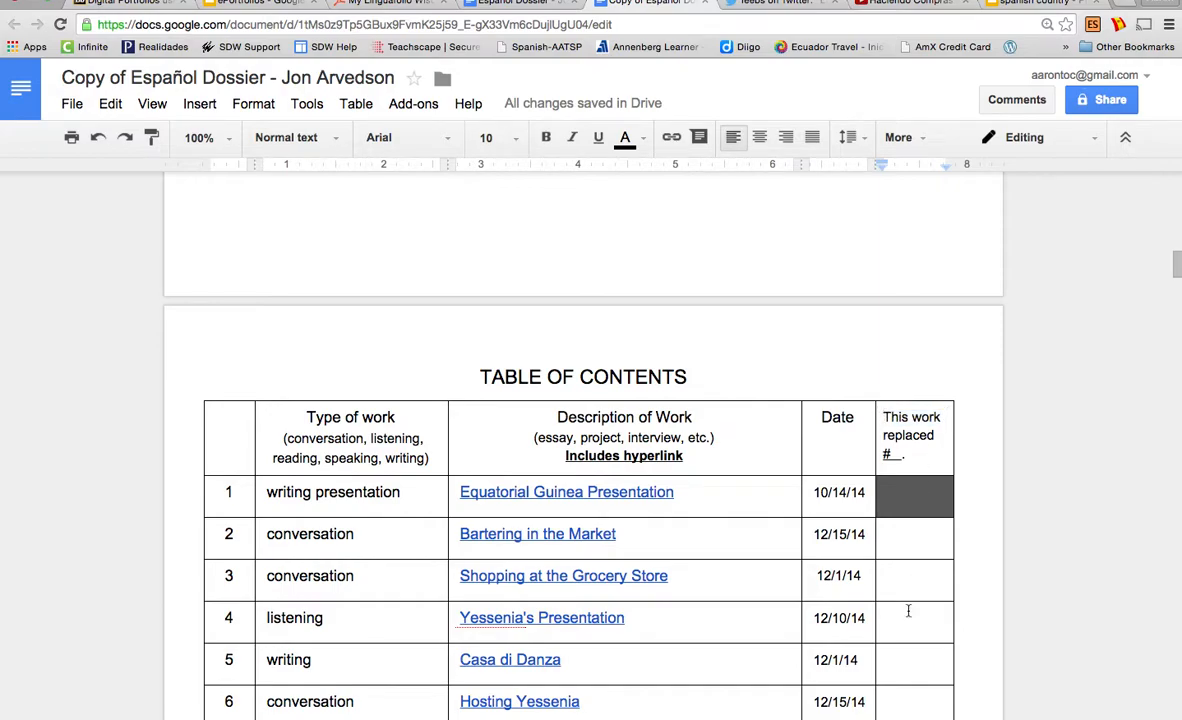
scroll(908, 610, "down", 5)
scroll(870, 580, "up", 1)
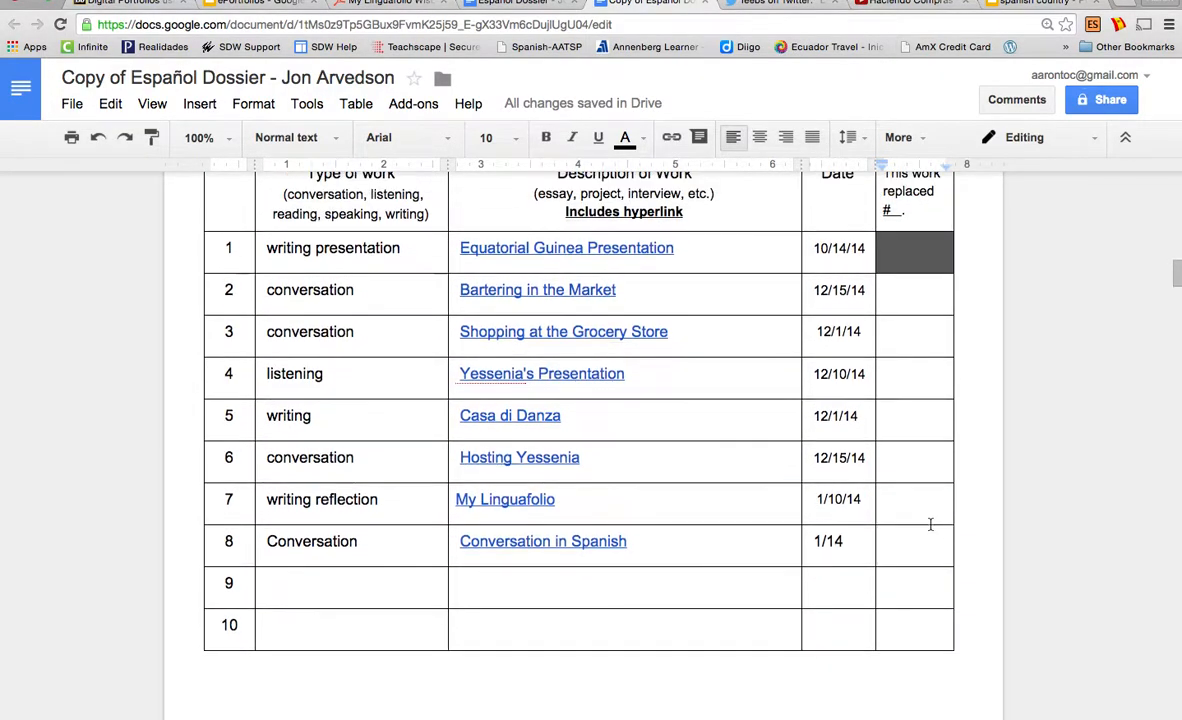
scroll(930, 518, "up", 1)
scroll(930, 517, "down", 1)
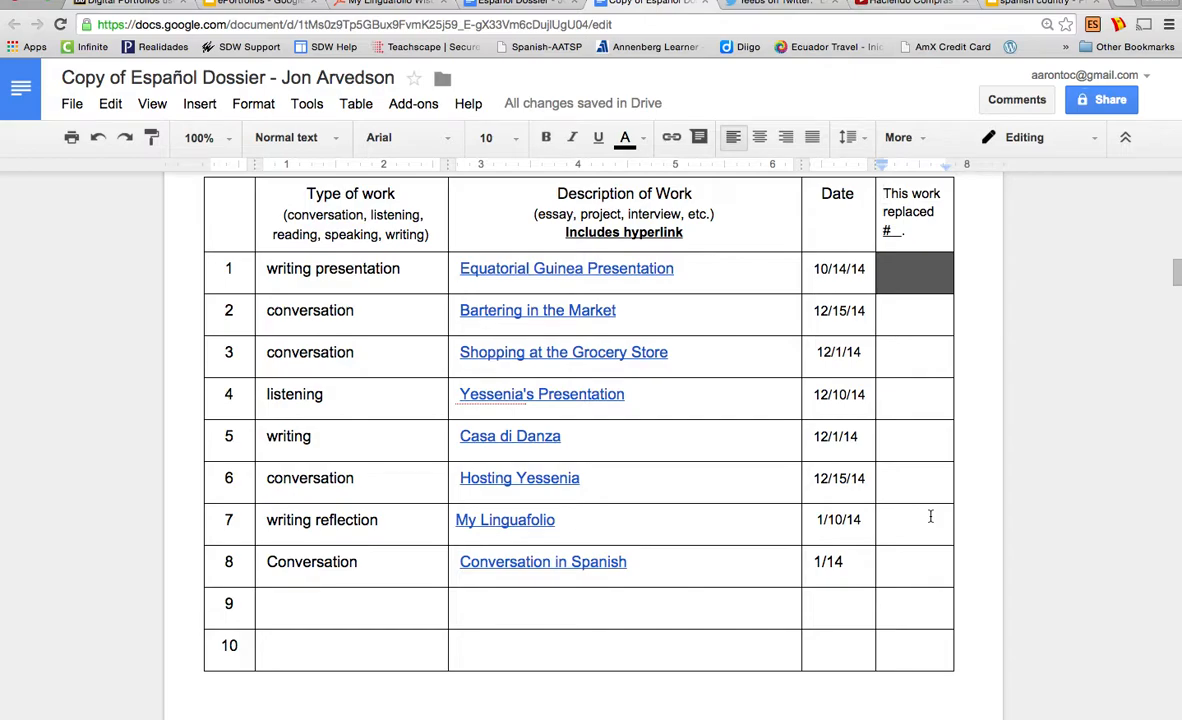
scroll(930, 517, "up", 1)
scroll(930, 516, "up", 1)
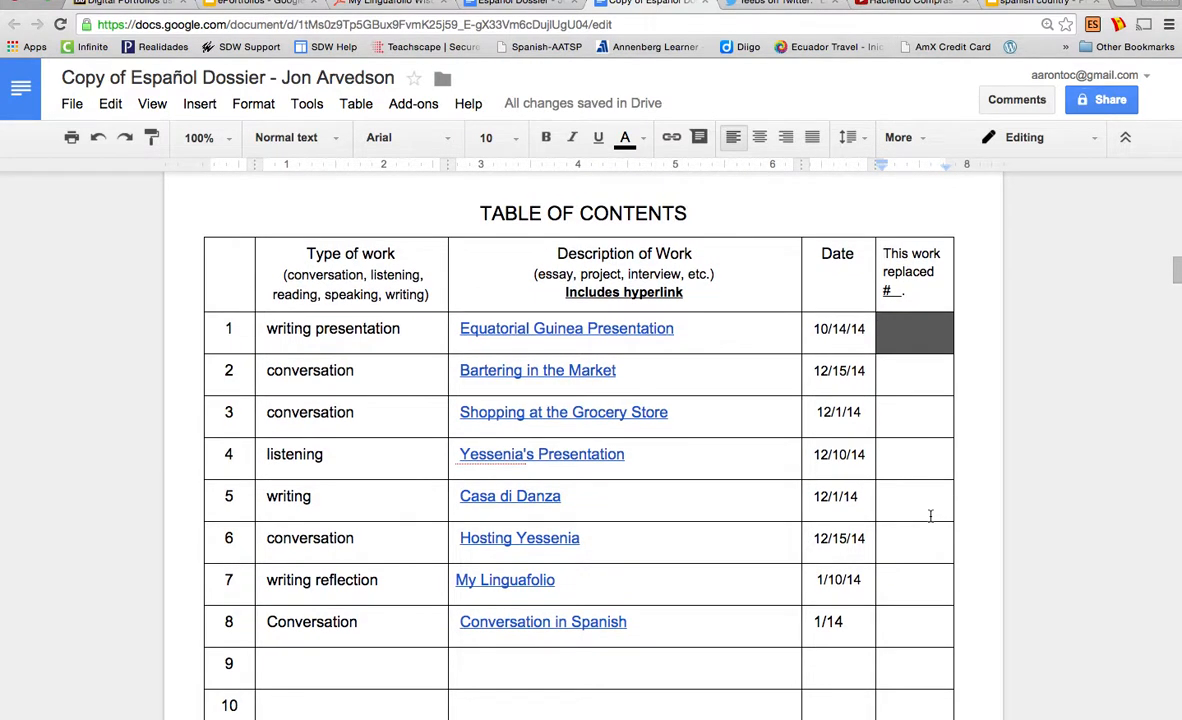
scroll(930, 516, "down", 2)
scroll(930, 516, "up", 1)
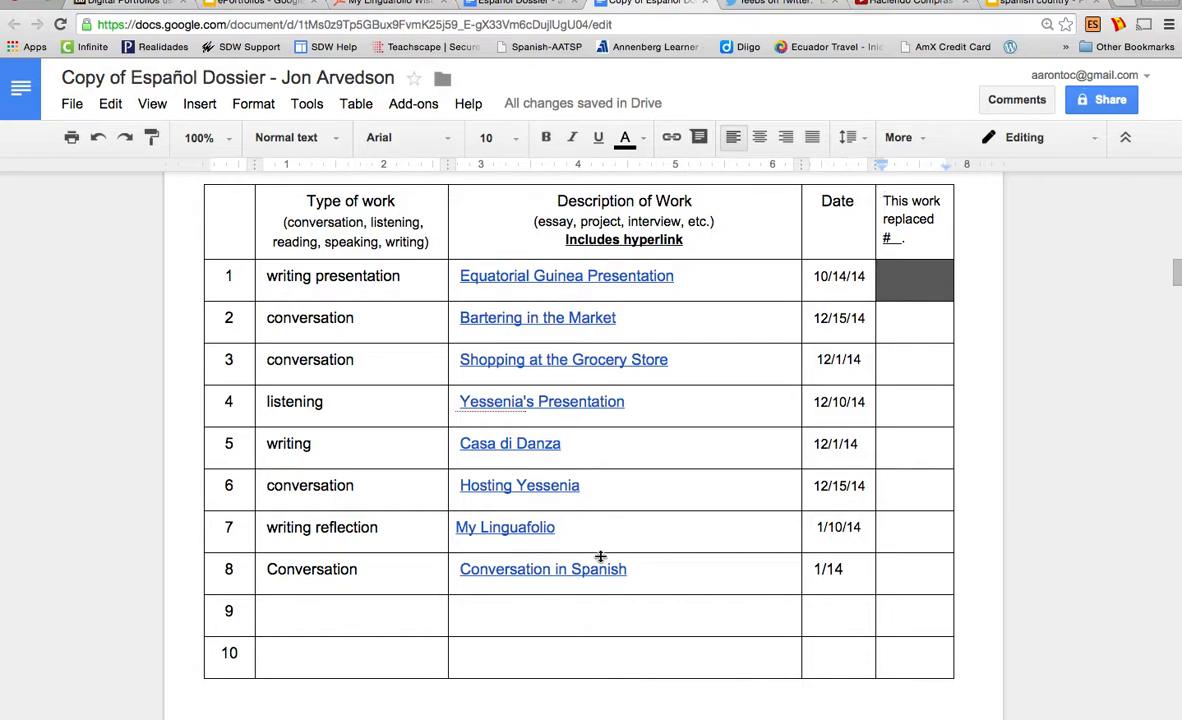
left_click_drag(603, 485, 303, 483)
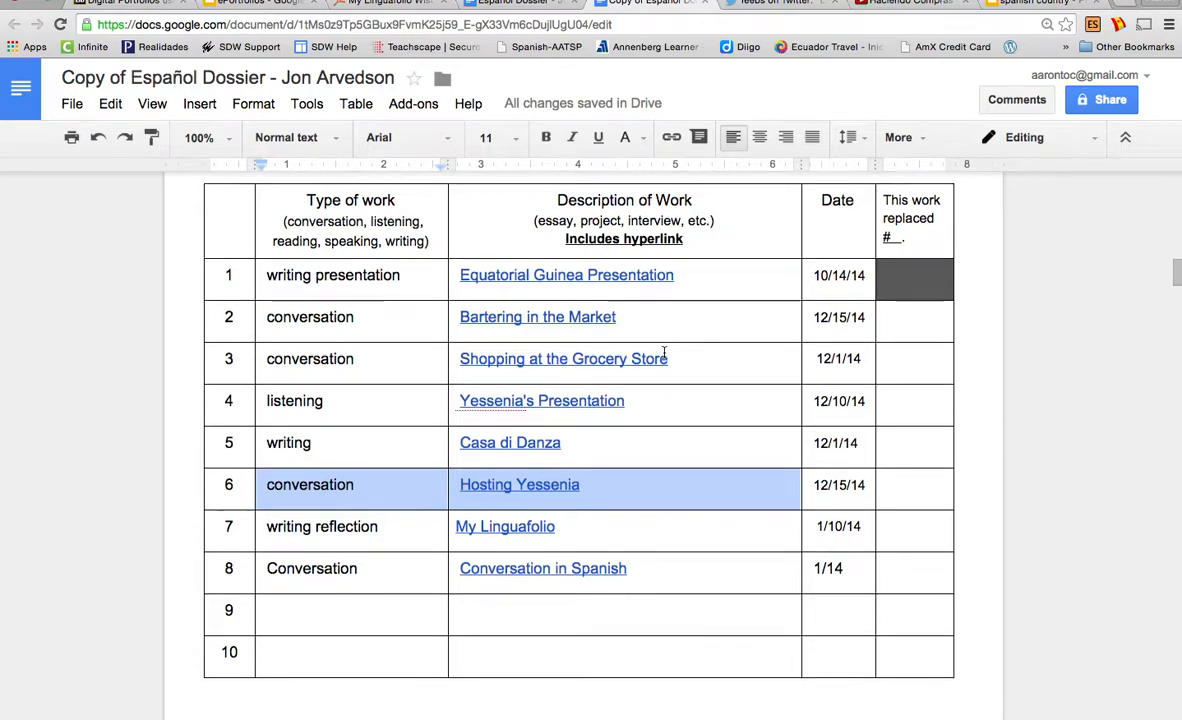
scroll(630, 401, "down", 4)
Type the teacher's e-mail address in the empty paragraph below the table
left_click(529, 568)
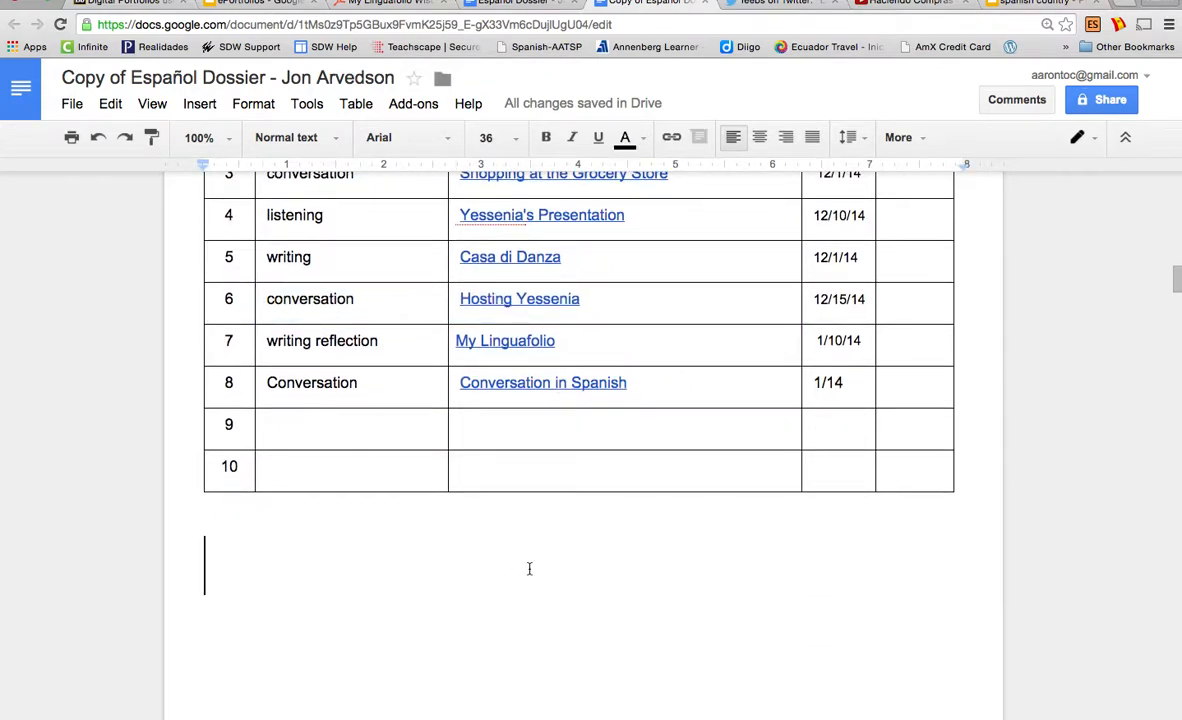
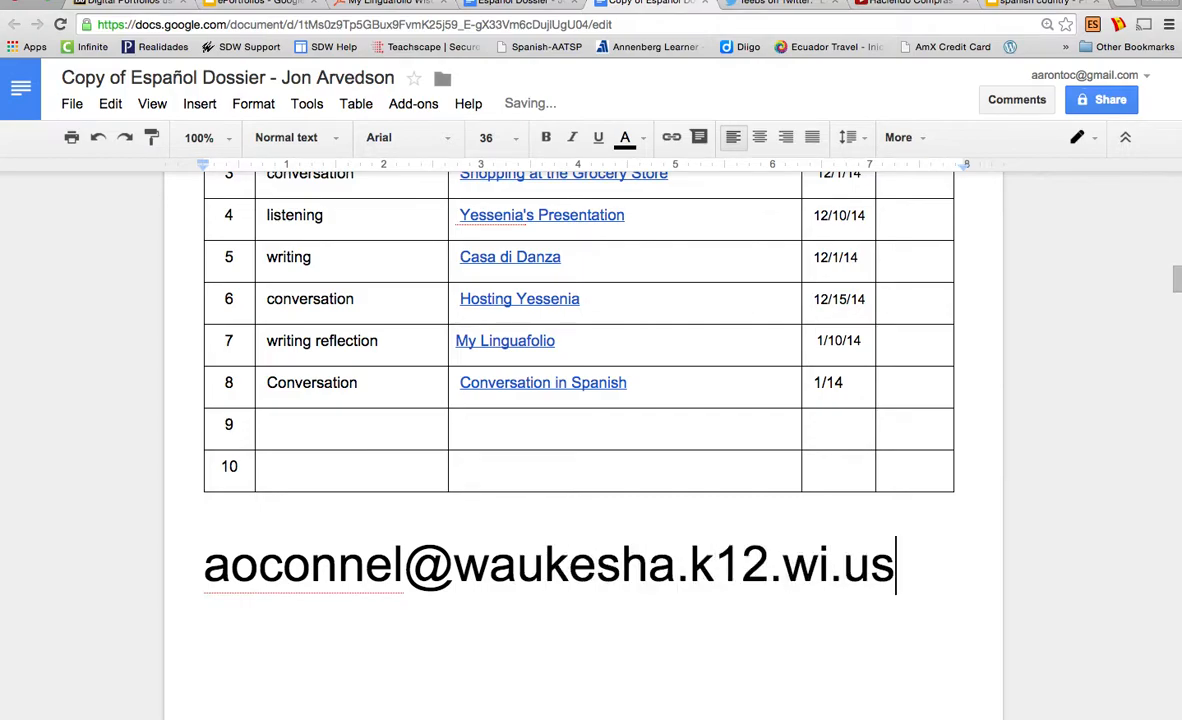